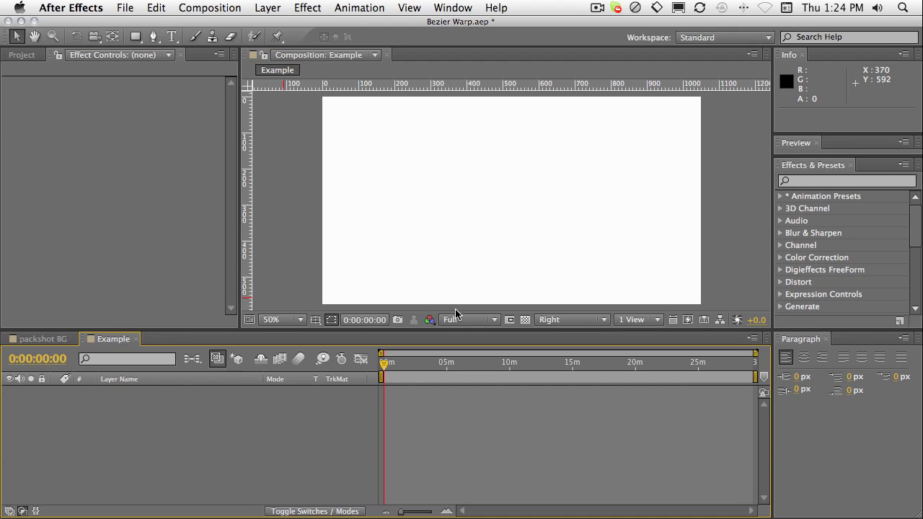
# Step: Create a full-frame black solid in the Example composition
pyautogui.click(441, 281)
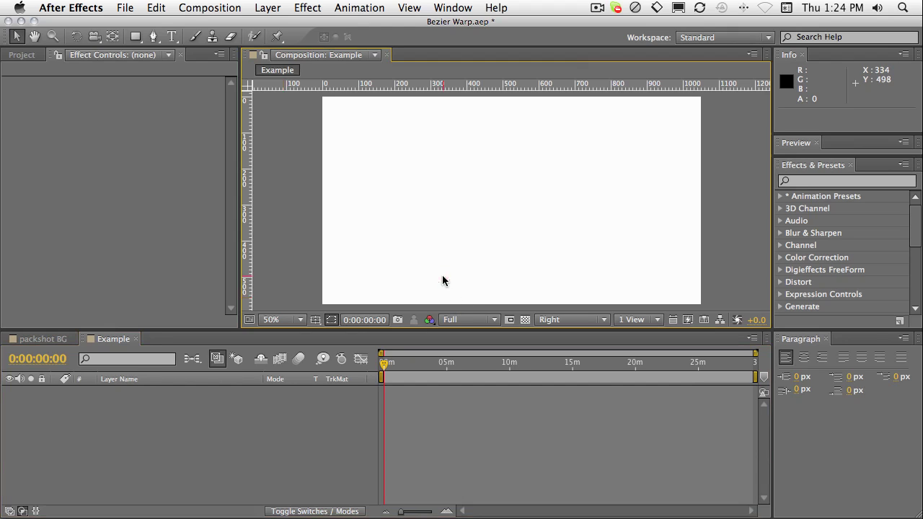
pyautogui.press('super+y')
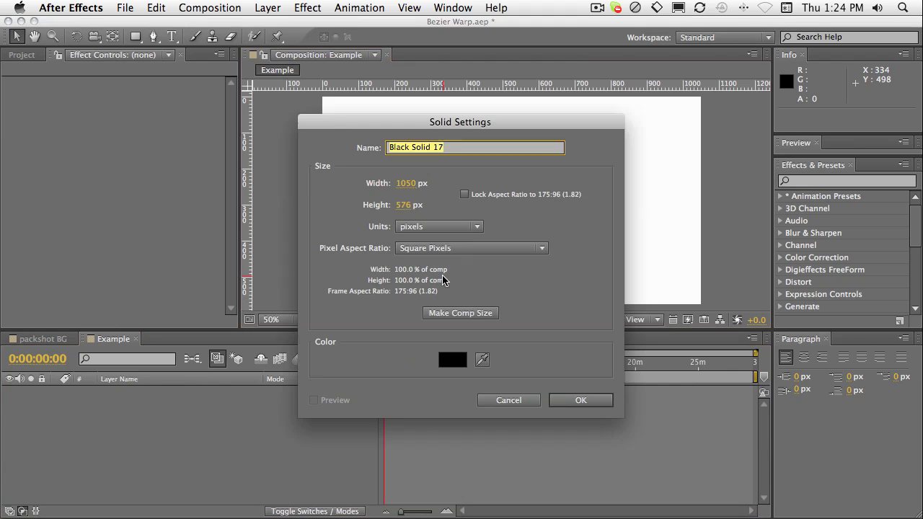
pyautogui.click(581, 400)
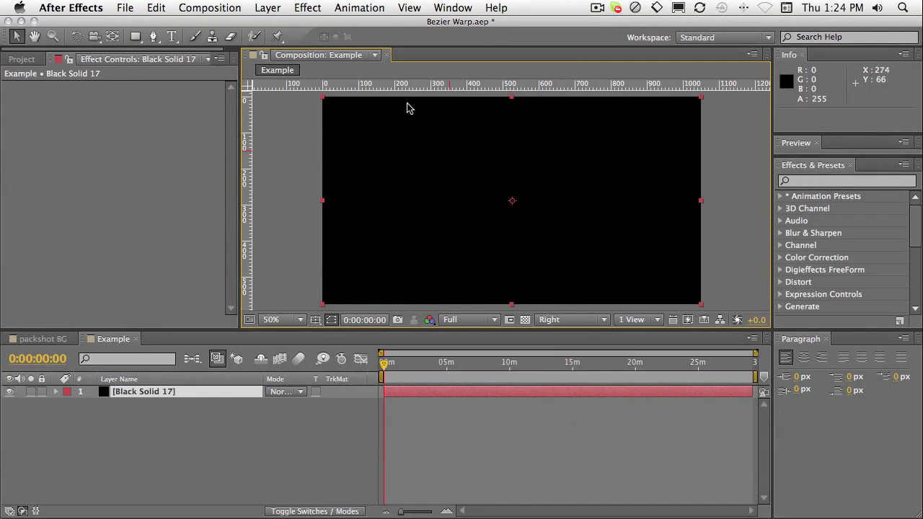
# Step: Apply Distort > Bezier Warp to the black solid at default settings
pyautogui.click(313, 7)
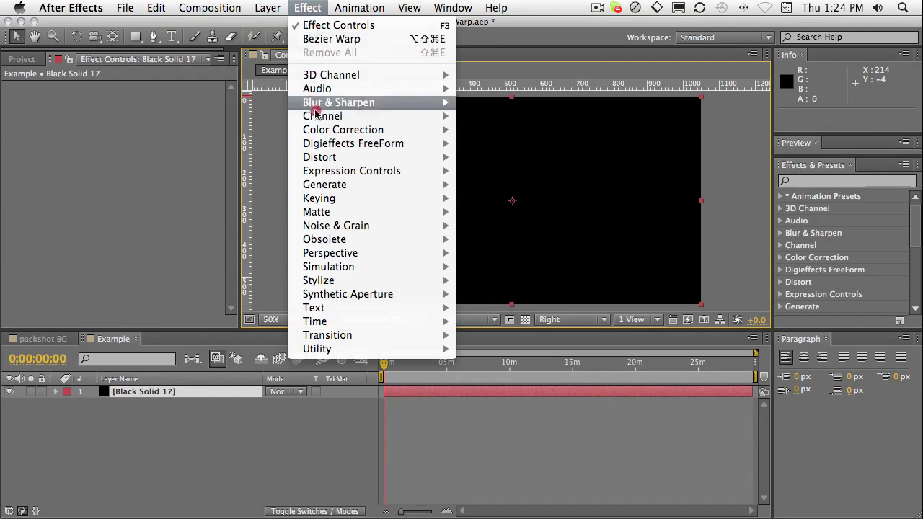
pyautogui.moveTo(319, 157)
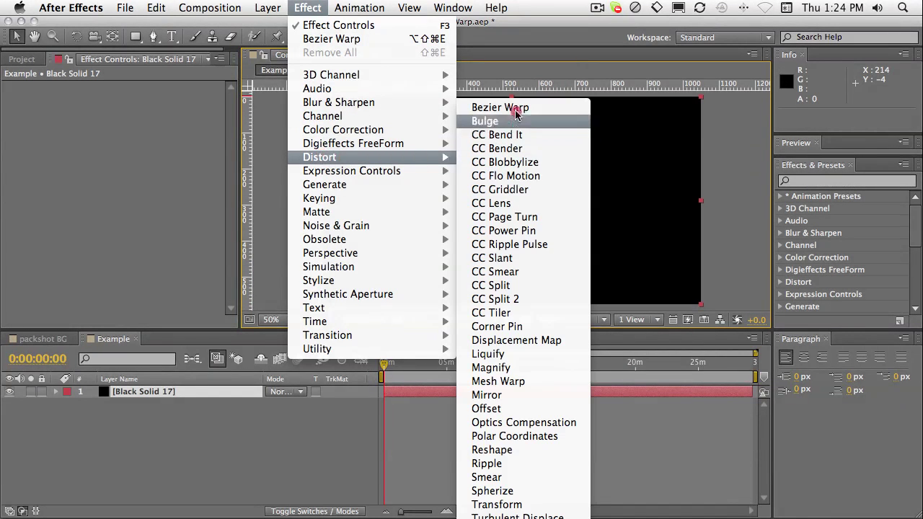
pyautogui.click(561, 110)
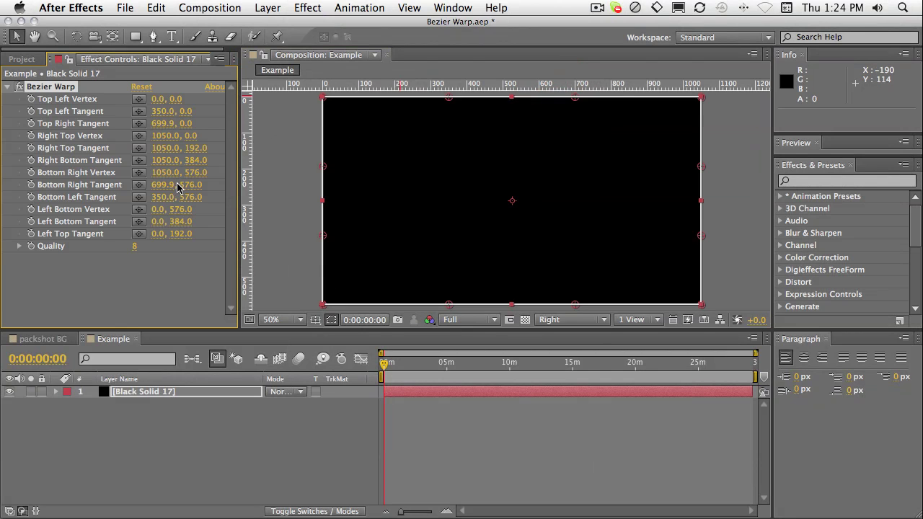
pyautogui.moveTo(238, 125); pyautogui.dragTo(260, 127)
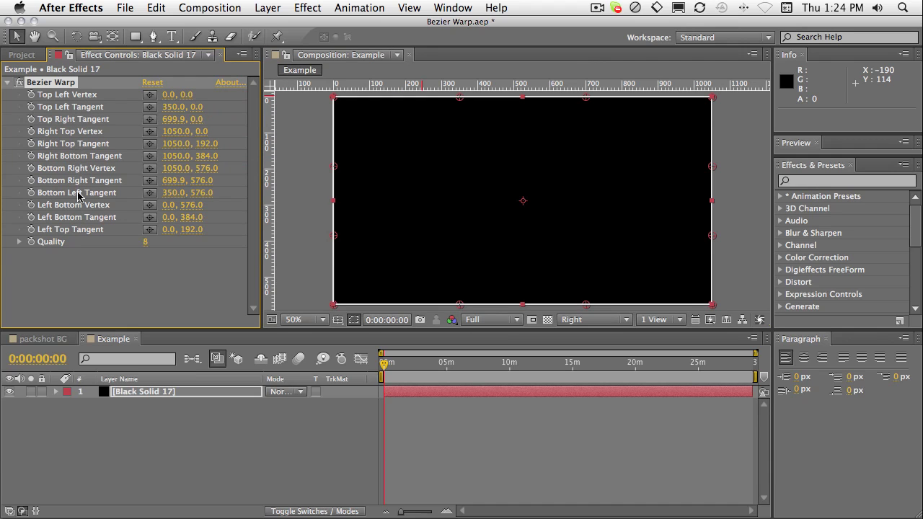
pyautogui.moveTo(189, 95); pyautogui.dragTo(165, 103)
pyautogui.press('super+z')
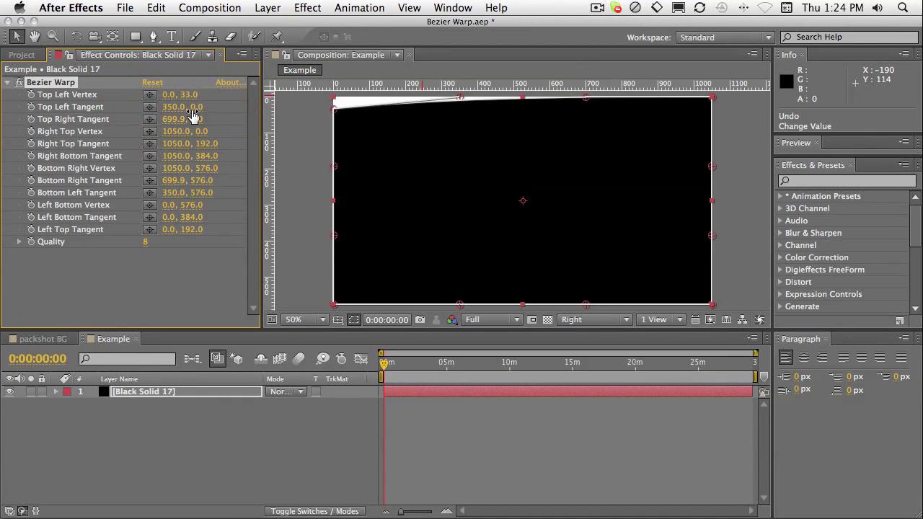
pyautogui.press('super+z')
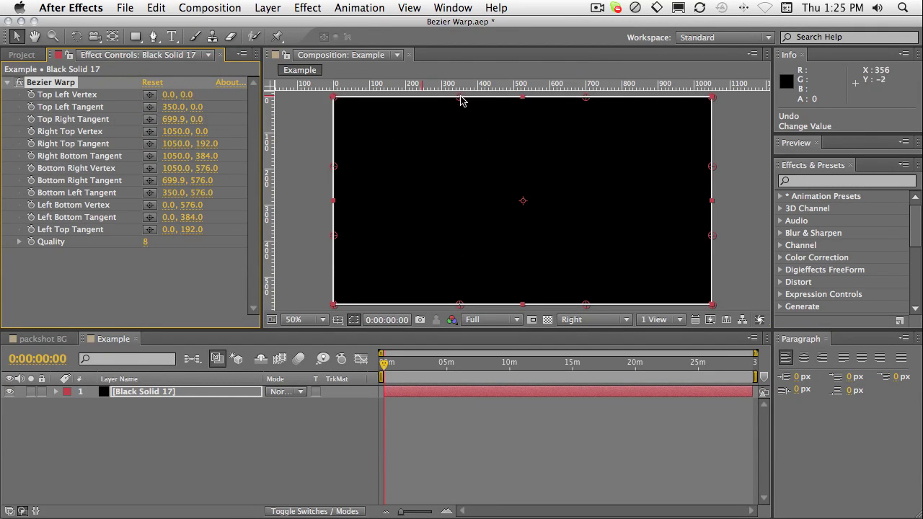
# Step: Drag the Bezier Warp tangents to bow the top, left, bottom and right edges inward
pyautogui.moveTo(459, 97); pyautogui.dragTo(466, 158)
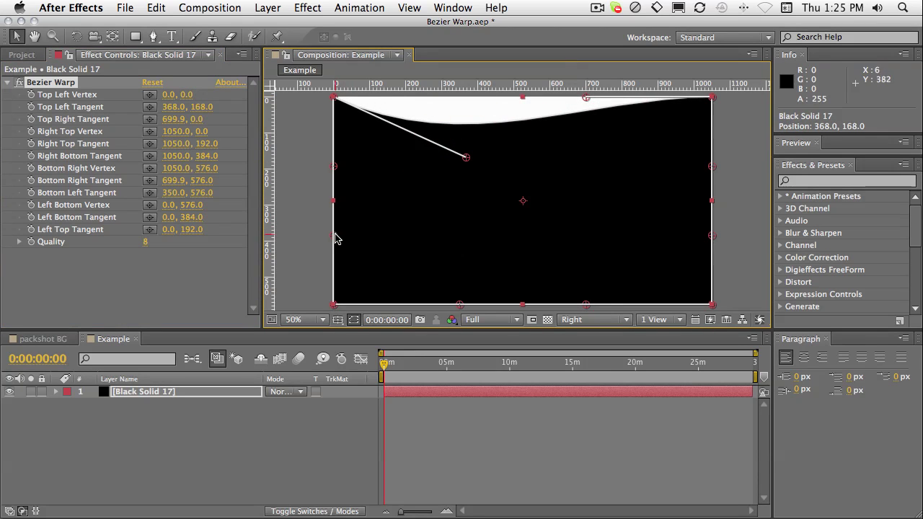
pyautogui.moveTo(334, 237); pyautogui.dragTo(432, 223)
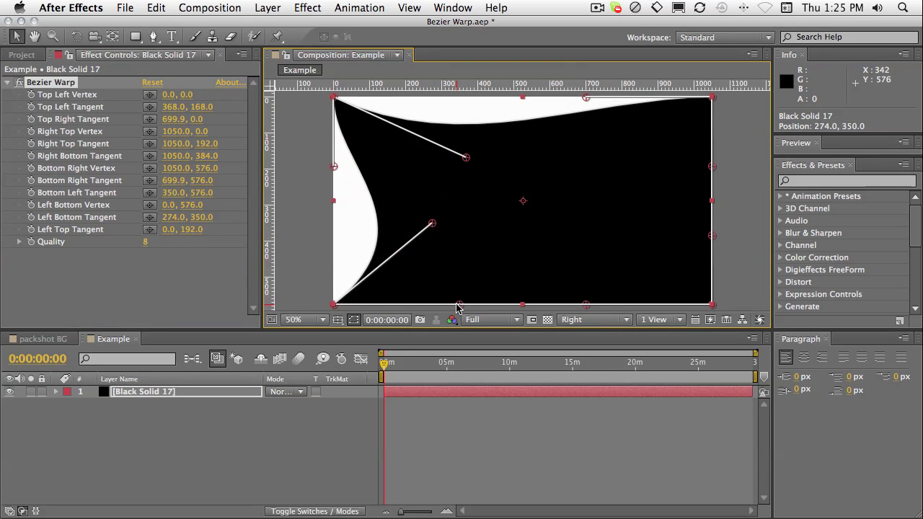
pyautogui.moveTo(459, 305); pyautogui.dragTo(468, 251)
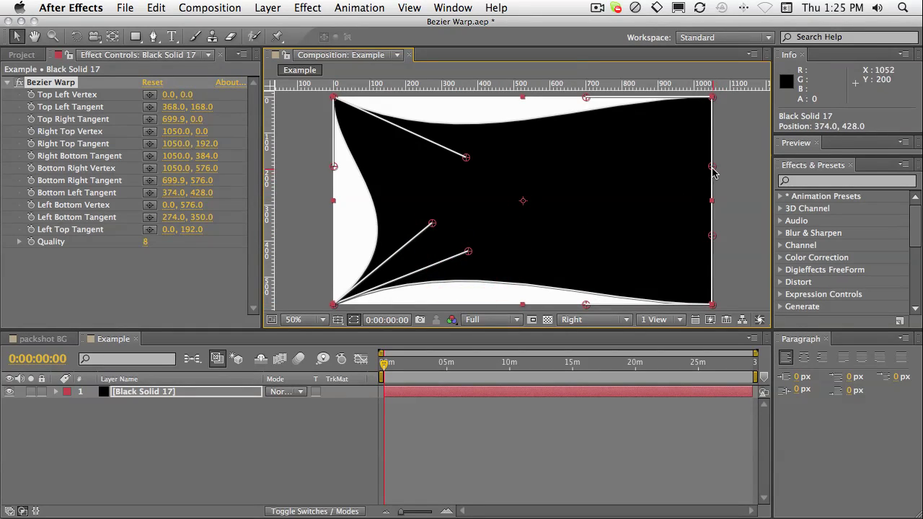
pyautogui.moveTo(712, 171); pyautogui.dragTo(624, 186)
pyautogui.moveTo(711, 238); pyautogui.dragTo(652, 241)
pyautogui.moveTo(586, 304); pyautogui.dragTo(589, 249)
pyautogui.moveTo(586, 97); pyautogui.dragTo(572, 175)
# Step: Refine the top, left, bottom and right edge curves into an even pinched shape
pyautogui.moveTo(467, 157); pyautogui.dragTo(473, 105)
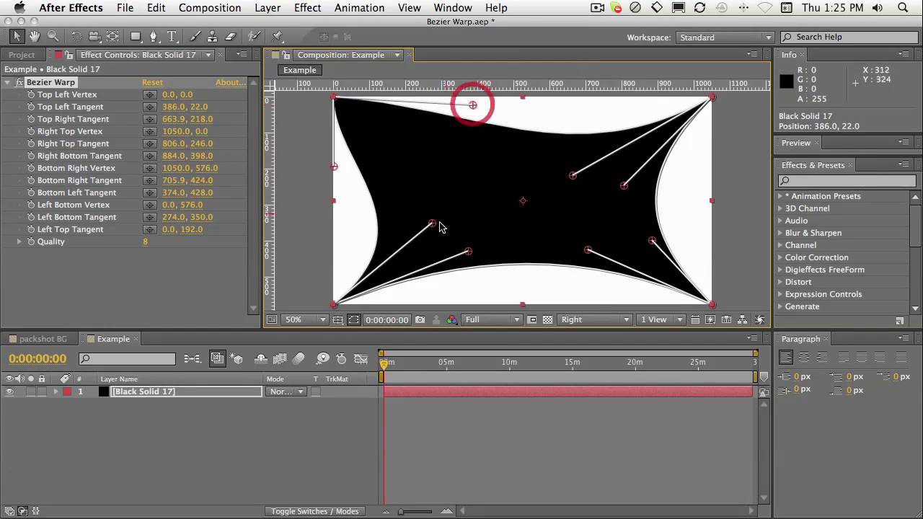
pyautogui.moveTo(432, 224)
pyautogui.mouseDown()
pyautogui.moveTo(315, 211)
pyautogui.moveTo(444, 216)
pyautogui.mouseUp()
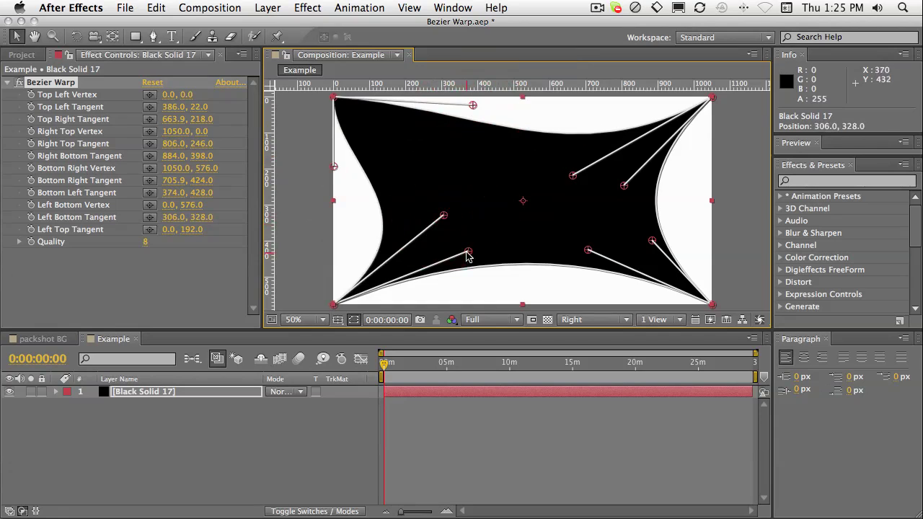
pyautogui.moveTo(468, 252); pyautogui.dragTo(491, 230)
pyautogui.moveTo(588, 254); pyautogui.dragTo(567, 257)
pyautogui.moveTo(651, 247); pyautogui.dragTo(666, 206)
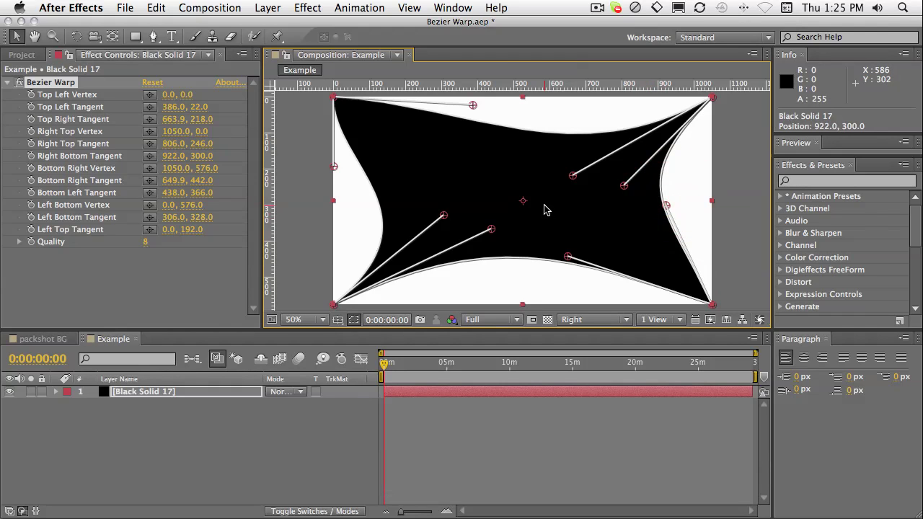
# Step: Switch to the packshot BG composition with the red ribbon and UKTV logo
pyautogui.click(42, 338)
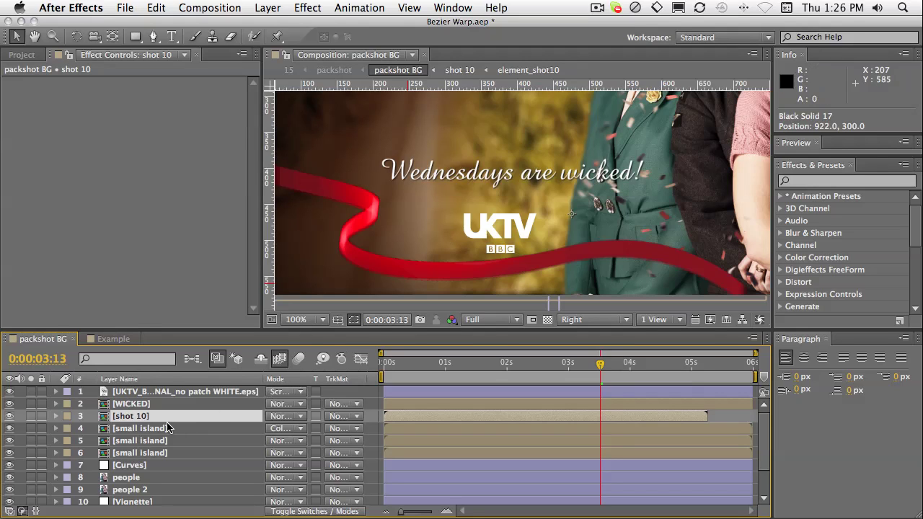
# Step: Apply Bezier Warp to the shot 10 layer
pyautogui.click(144, 418)
pyautogui.click(307, 7)
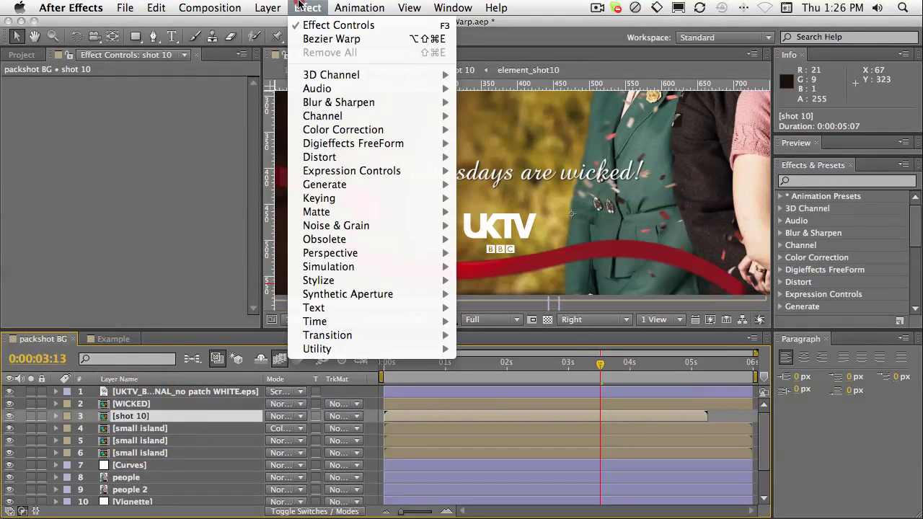
pyautogui.click(323, 40)
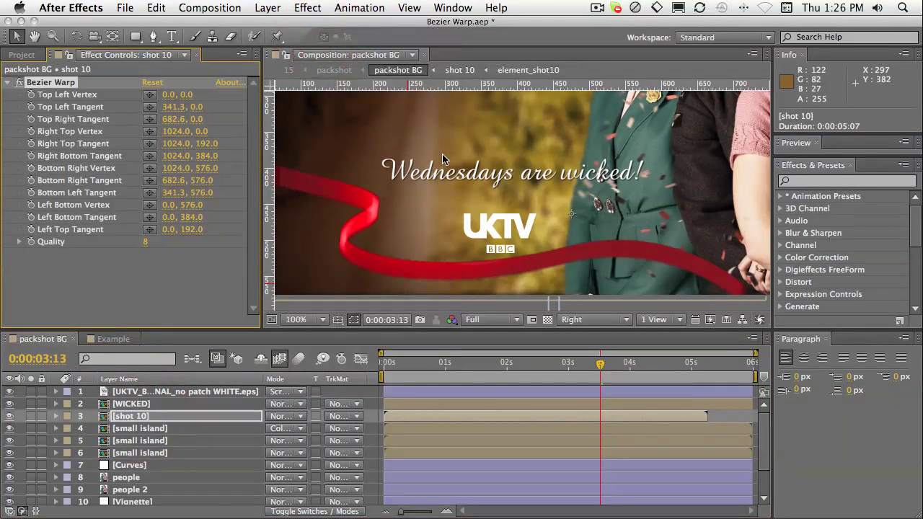
pyautogui.scroll(-2, 404, 177)
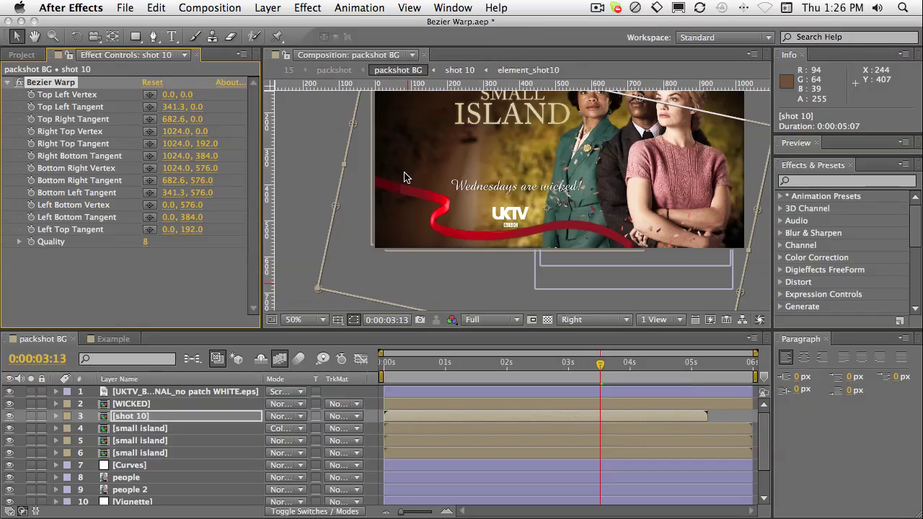
pyautogui.scroll(-2, 405, 177)
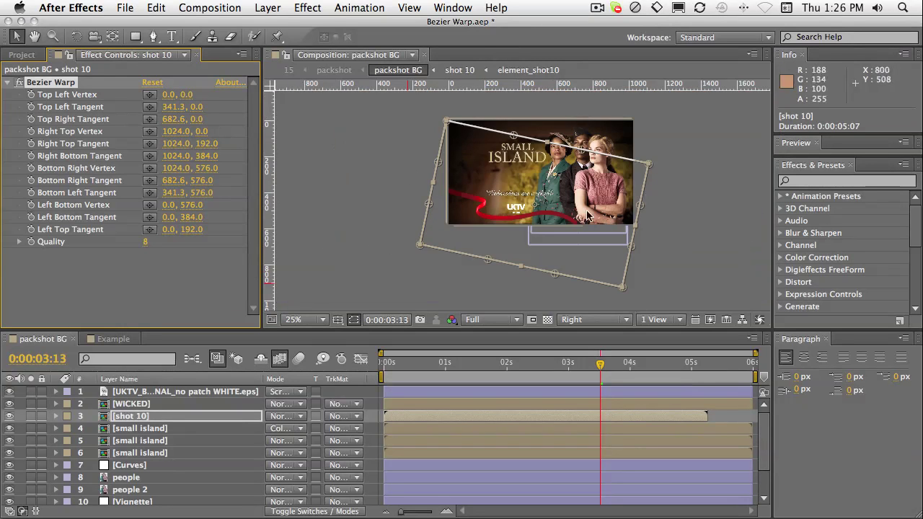
pyautogui.scroll(1, 587, 215)
# Step: Reveal the shot 10 layer's Rotation value to check it
pyautogui.click(161, 413)
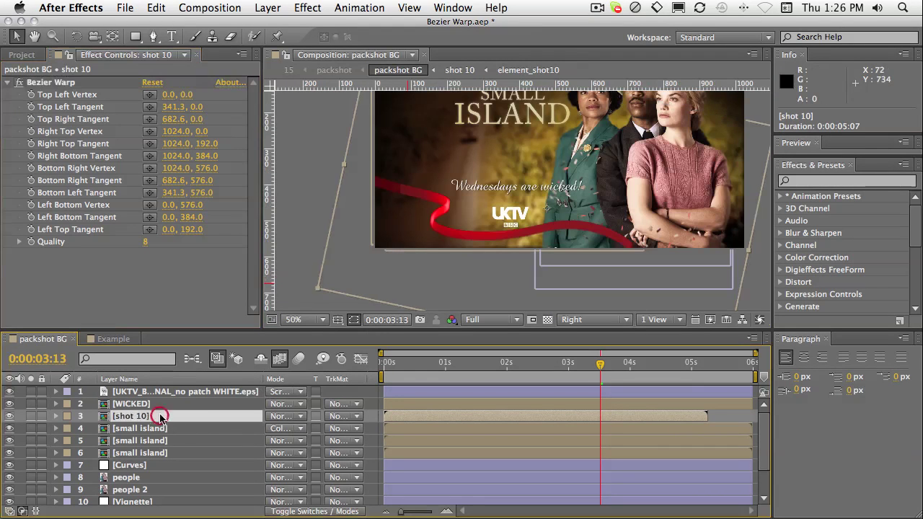
pyautogui.press('r')
pyautogui.press('r')
pyautogui.scroll(1, 520, 217)
pyautogui.scroll(-1, 519, 216)
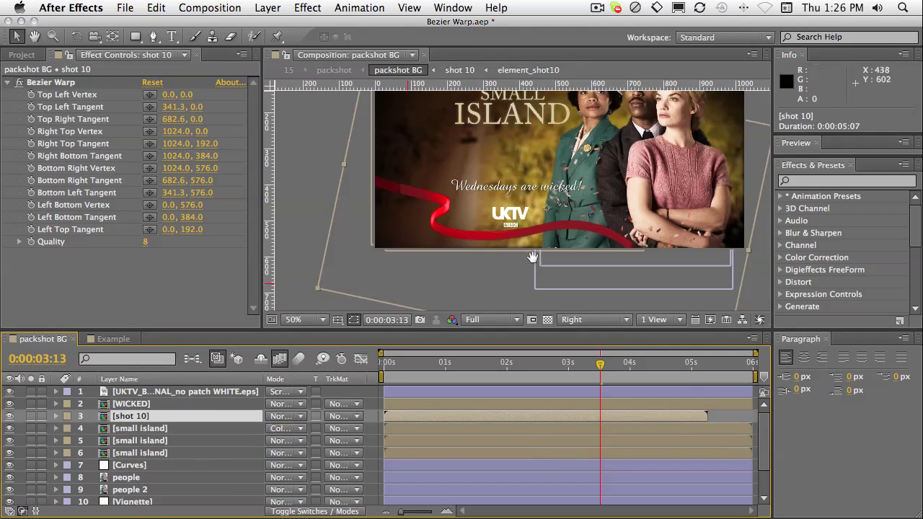
pyautogui.scroll(-2, 519, 216)
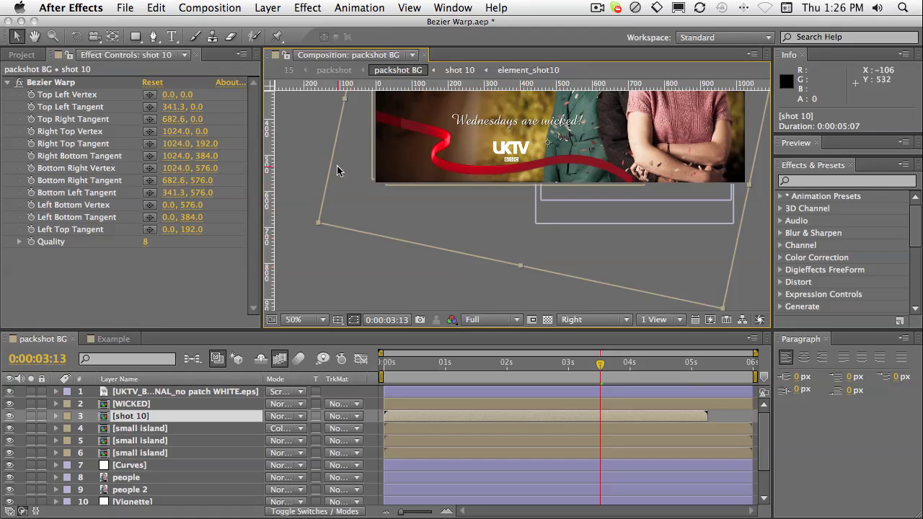
# Step: Bend shot 10's bottom-left, left and right Bezier Warp tangents to start curving the ribbon
pyautogui.click(52, 83)
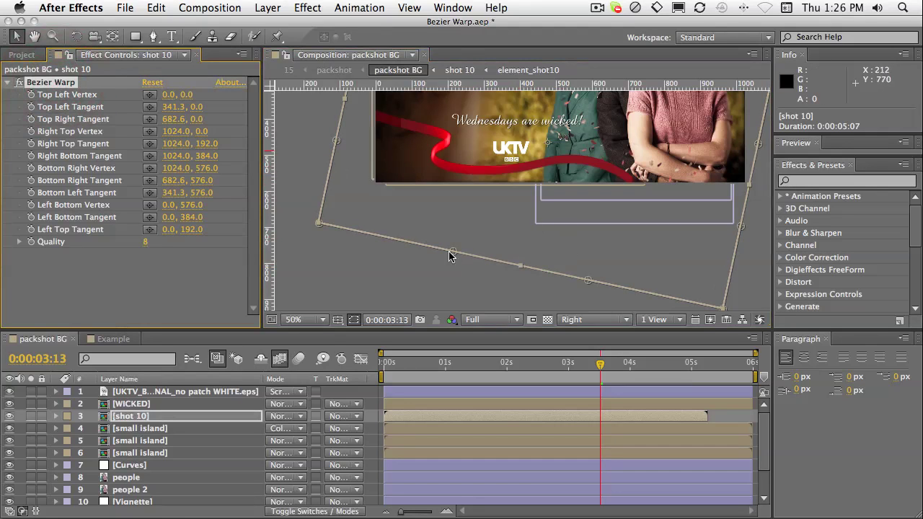
pyautogui.moveTo(452, 253); pyautogui.dragTo(453, 265)
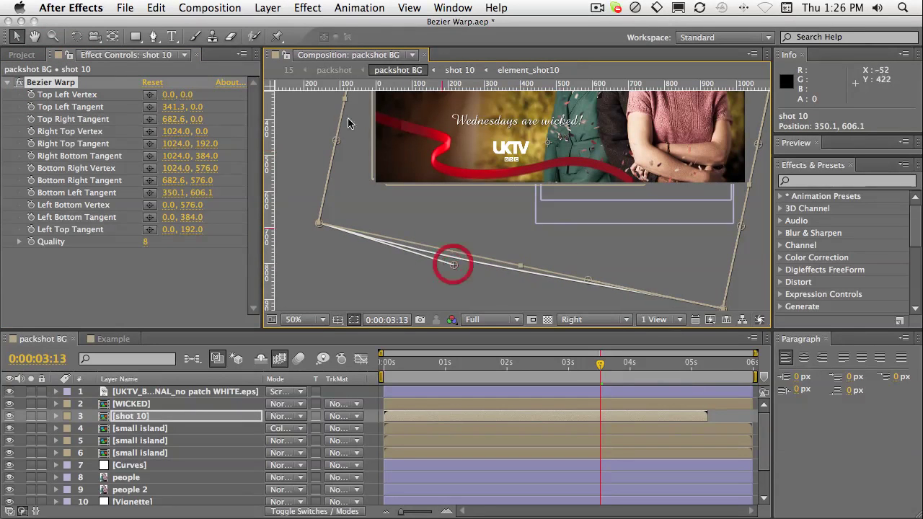
pyautogui.moveTo(337, 142); pyautogui.dragTo(347, 115)
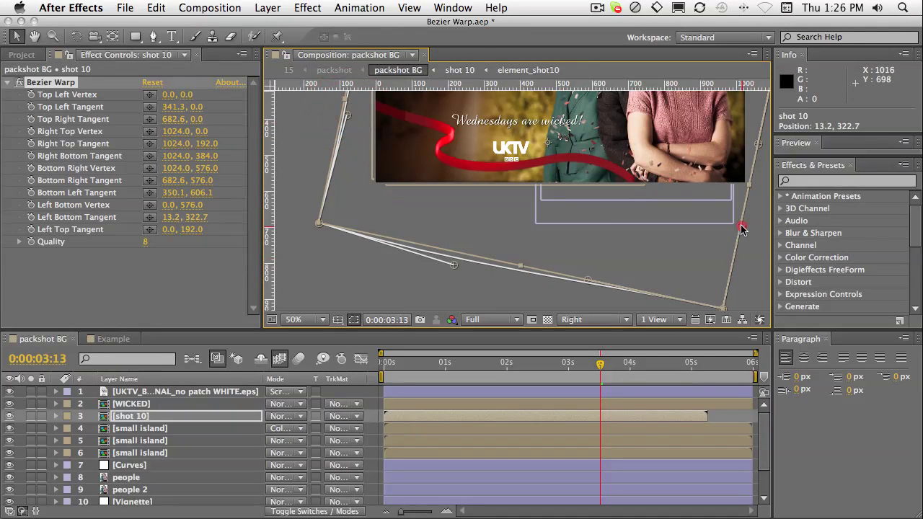
pyautogui.moveTo(743, 229); pyautogui.dragTo(730, 217)
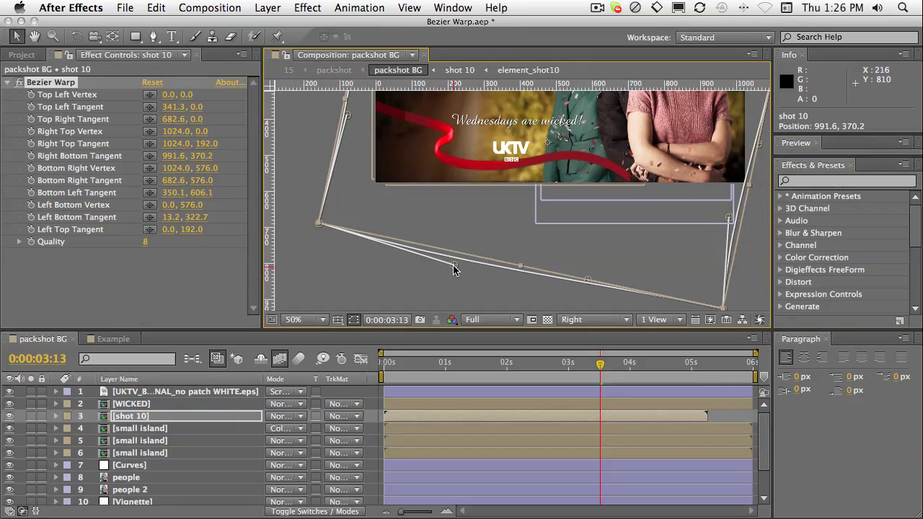
pyautogui.moveTo(453, 264); pyautogui.dragTo(485, 269)
# Step: Adjust the top-left and upper-right tangents so the ribbon curves beneath the UKTV logo
pyautogui.scroll(2, 521, 149)
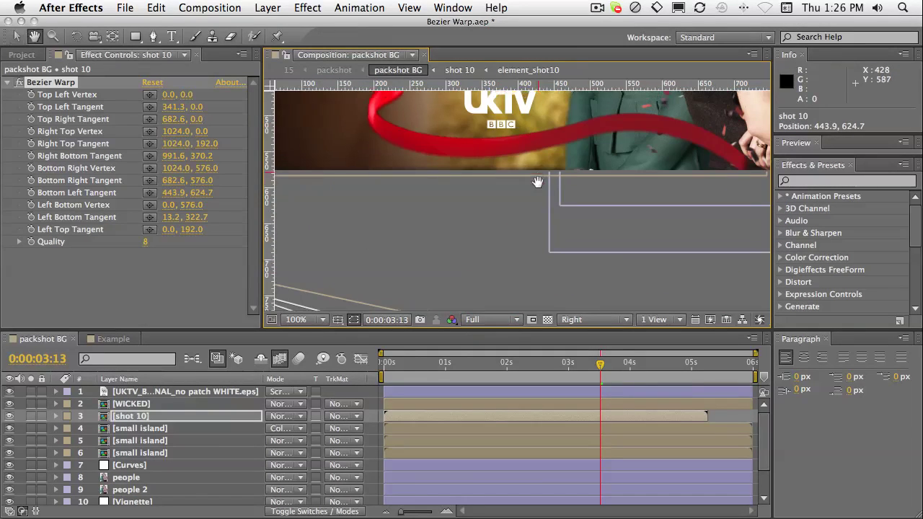
pyautogui.moveTo(537, 181); pyautogui.dragTo(546, 310)
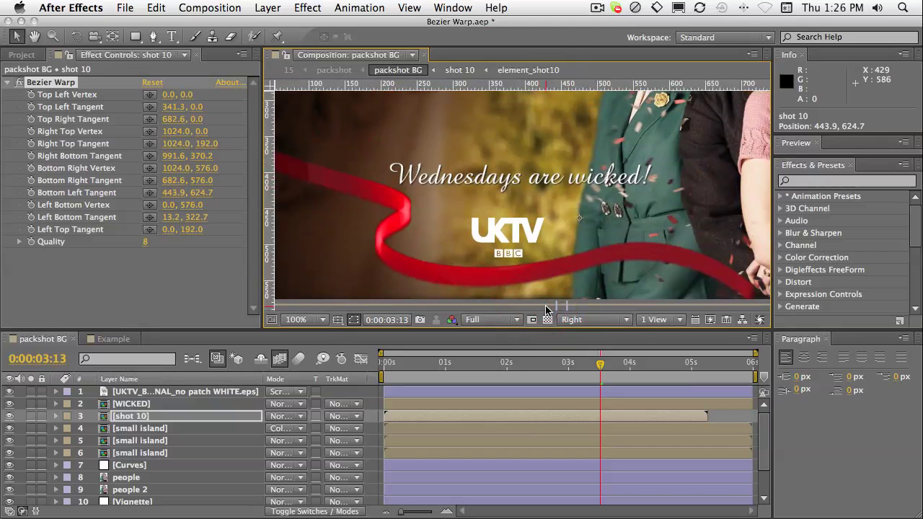
pyautogui.scroll(-2, 557, 224)
pyautogui.scroll(1, 556, 224)
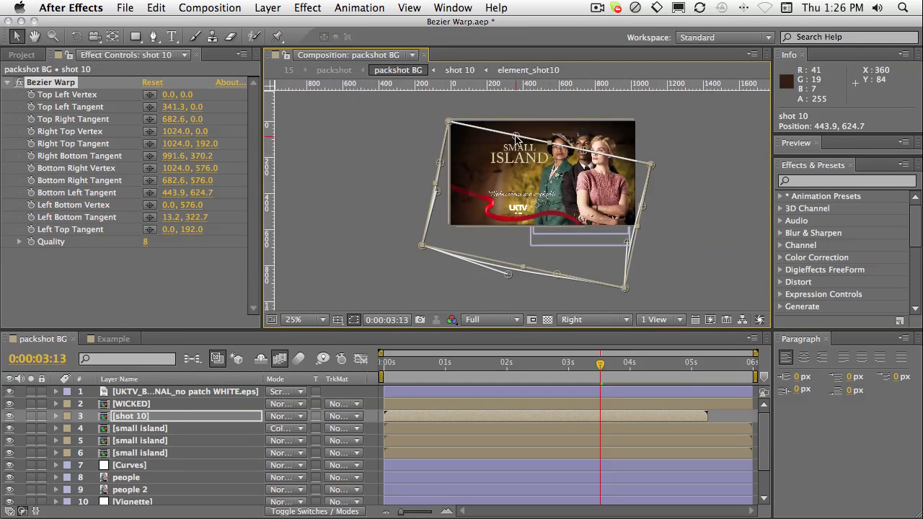
pyautogui.moveTo(517, 138)
pyautogui.mouseDown()
pyautogui.moveTo(598, 151)
pyautogui.moveTo(517, 137)
pyautogui.mouseUp()
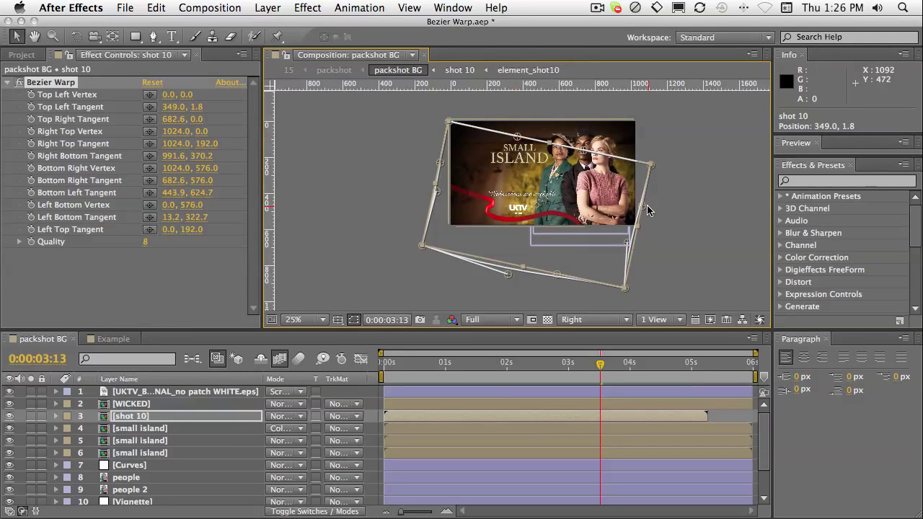
pyautogui.moveTo(642, 208); pyautogui.dragTo(633, 185)
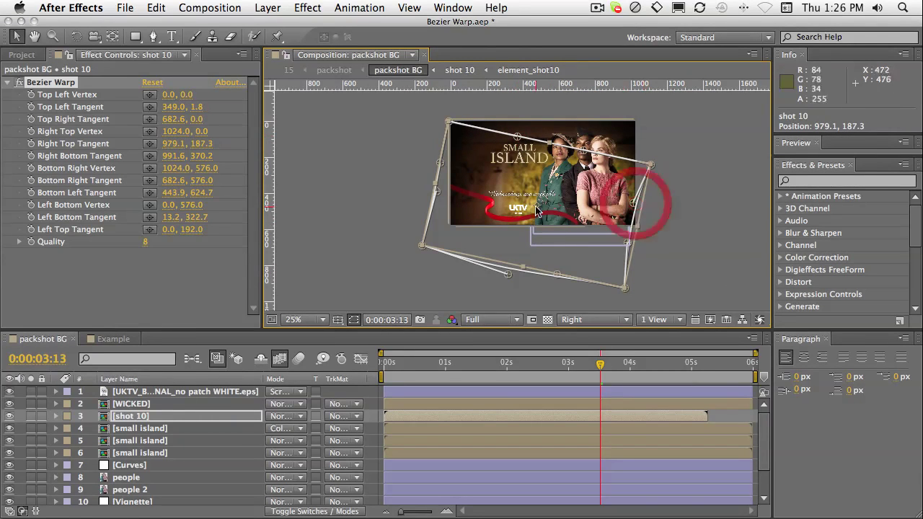
pyautogui.scroll(2, 521, 202)
pyautogui.moveTo(485, 222); pyautogui.dragTo(518, 259)
pyautogui.scroll(2, 490, 190)
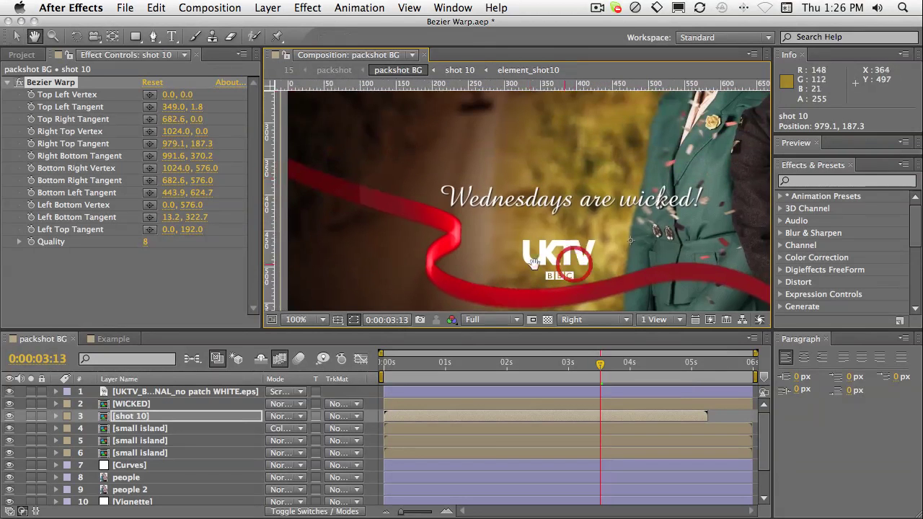
pyautogui.scroll(-2, 510, 248)
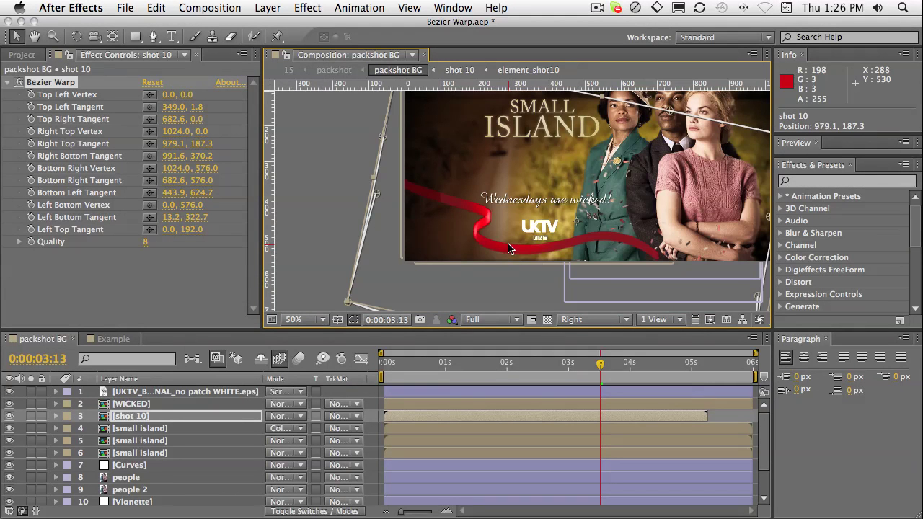
# Step: Switch to Safari and browse Adobe's Bezier Warp effect help page
pyautogui.press('super+Tab')
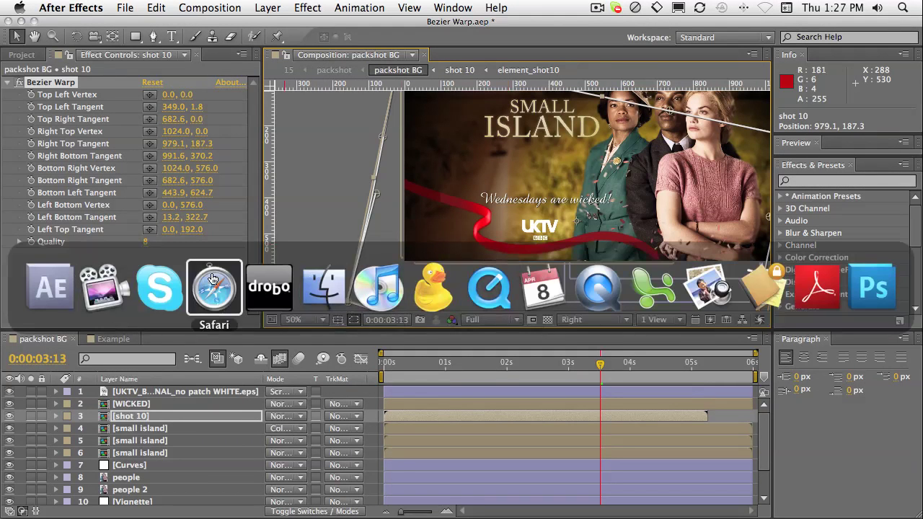
pyautogui.click(210, 277)
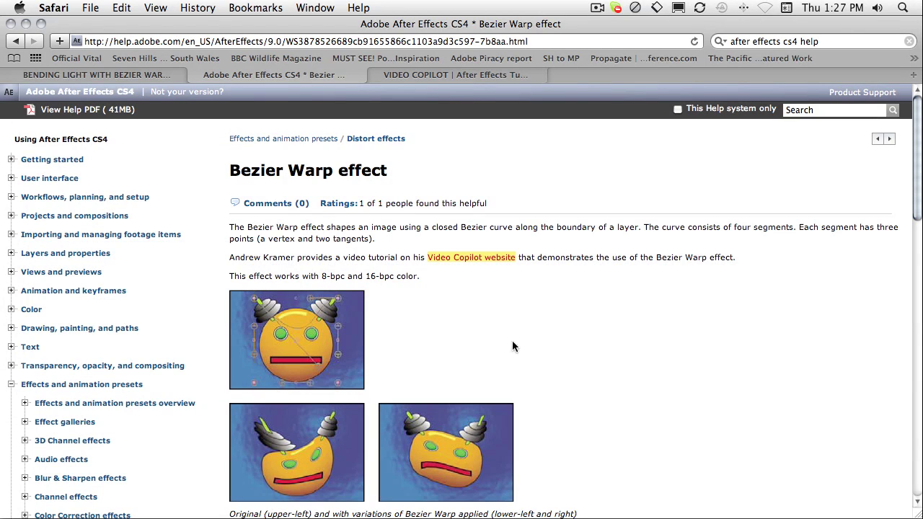
pyautogui.scroll(-10, 531, 328)
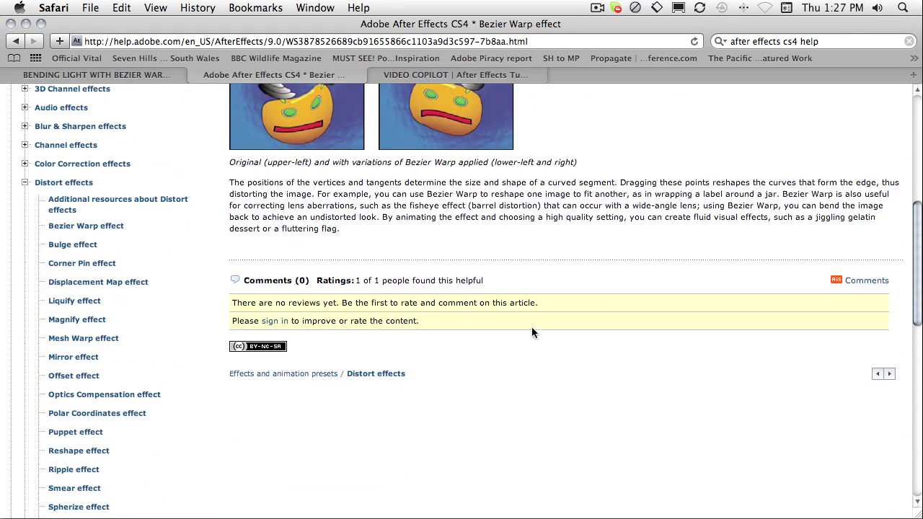
pyautogui.scroll(5, 529, 318)
pyautogui.scroll(8, 605, 257)
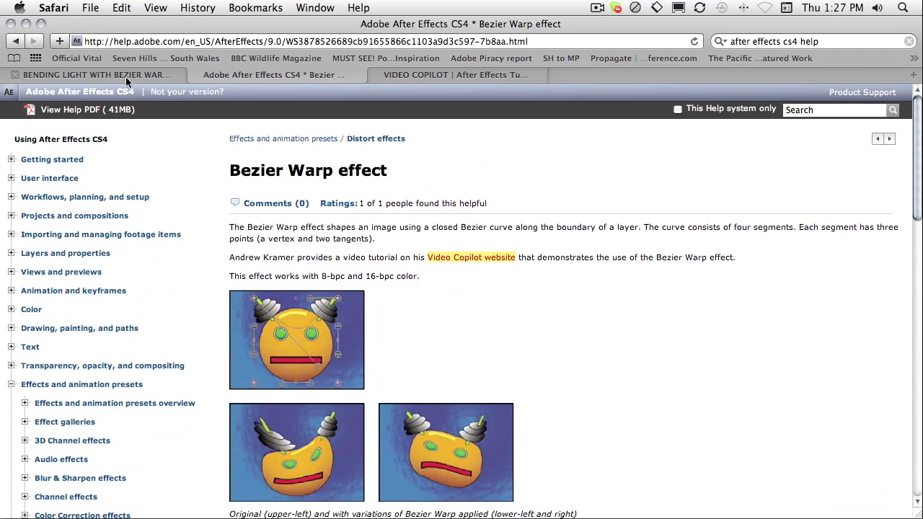
# Step: Show the Video Copilot '23. Moving 3D Lines' tutorial tab
pyautogui.click(457, 74)
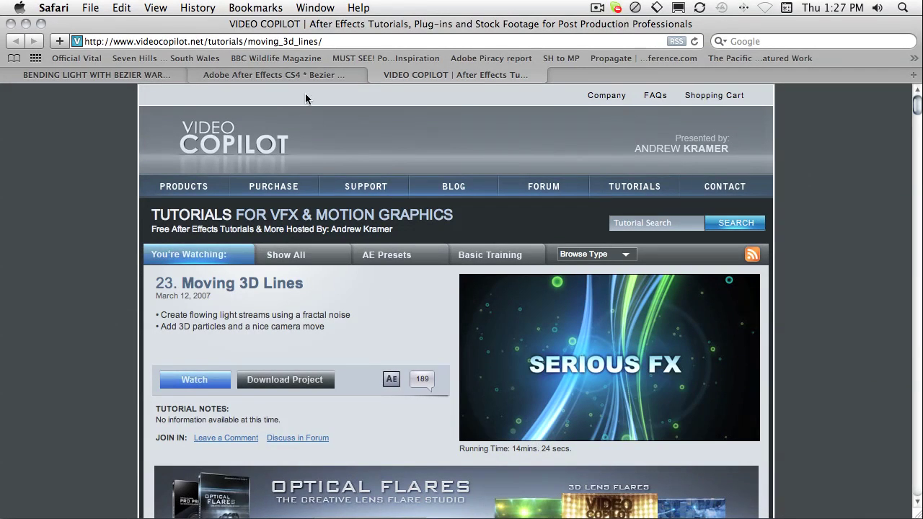
# Step: Read through the CreativeCOW Bending Light with Bezier Warp article, then minimise Safari
pyautogui.click(127, 75)
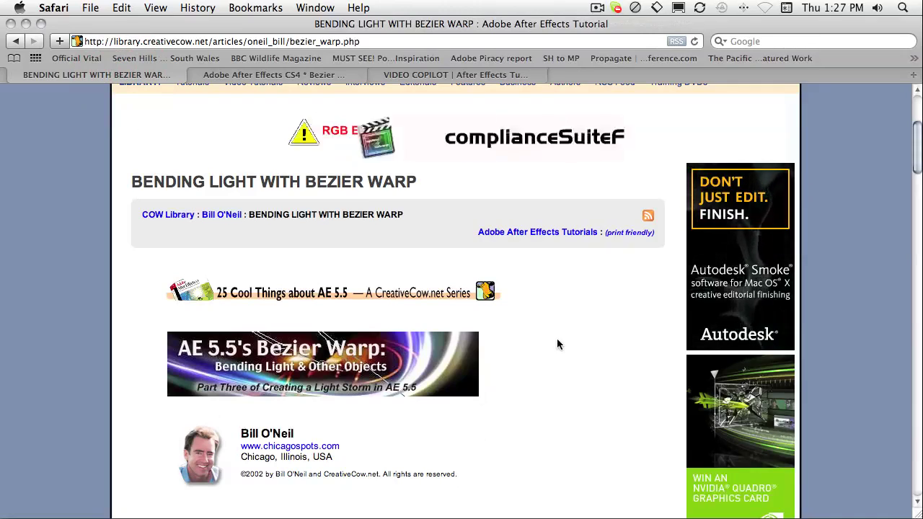
pyautogui.scroll(-3, 557, 344)
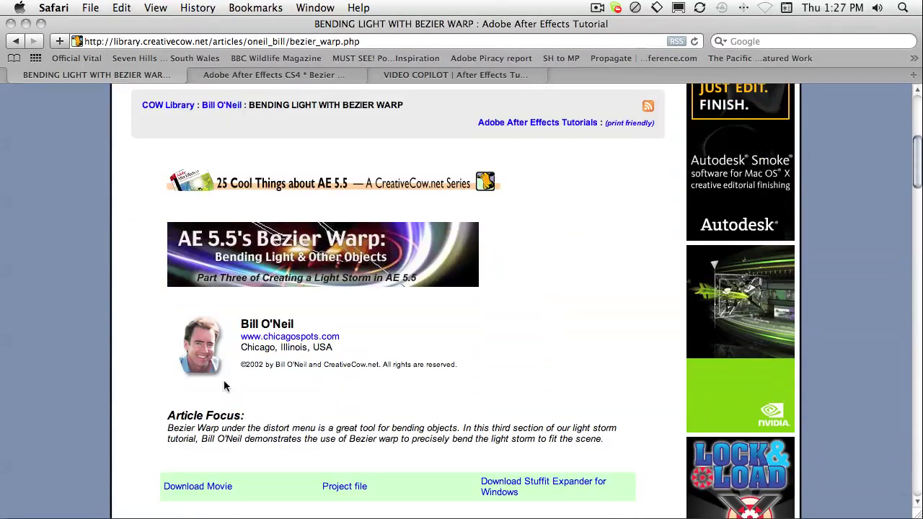
pyautogui.scroll(-10, 469, 300)
pyautogui.scroll(-1, 468, 299)
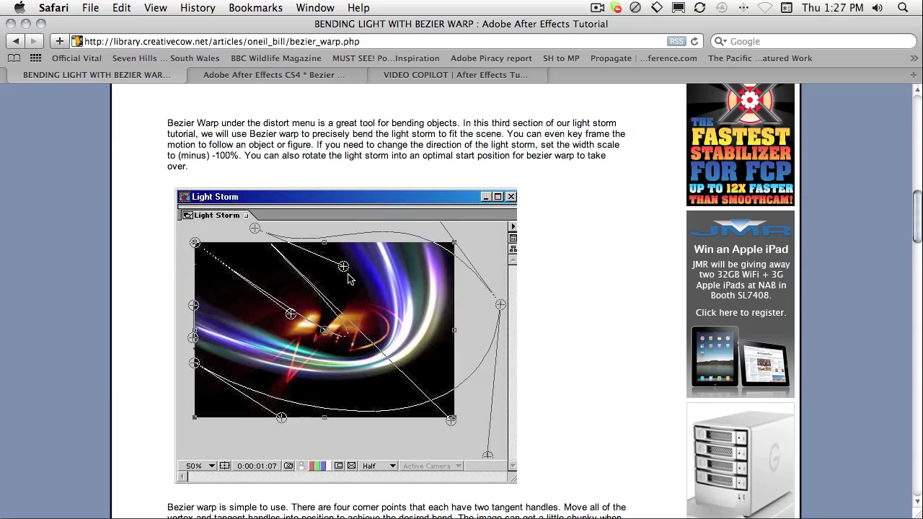
pyautogui.scroll(-10, 537, 313)
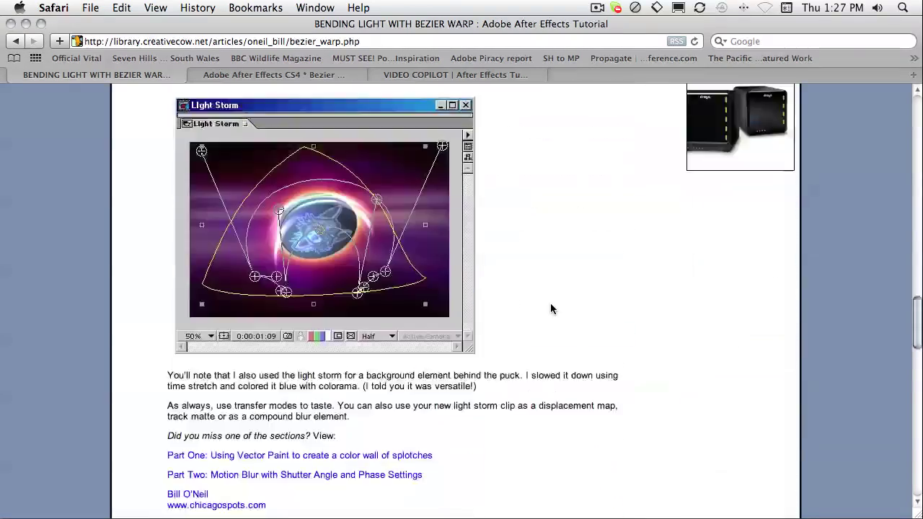
pyautogui.scroll(10, 549, 308)
pyautogui.scroll(15, 549, 304)
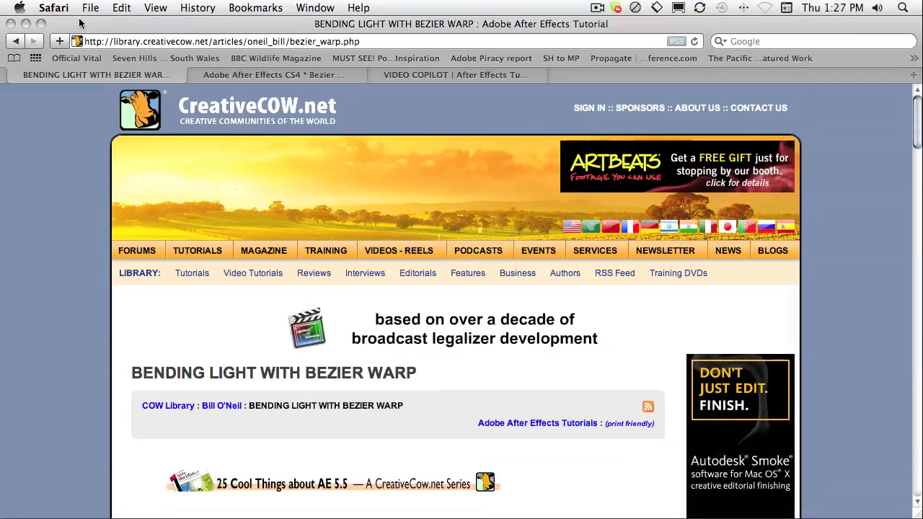
pyautogui.click(25, 24)
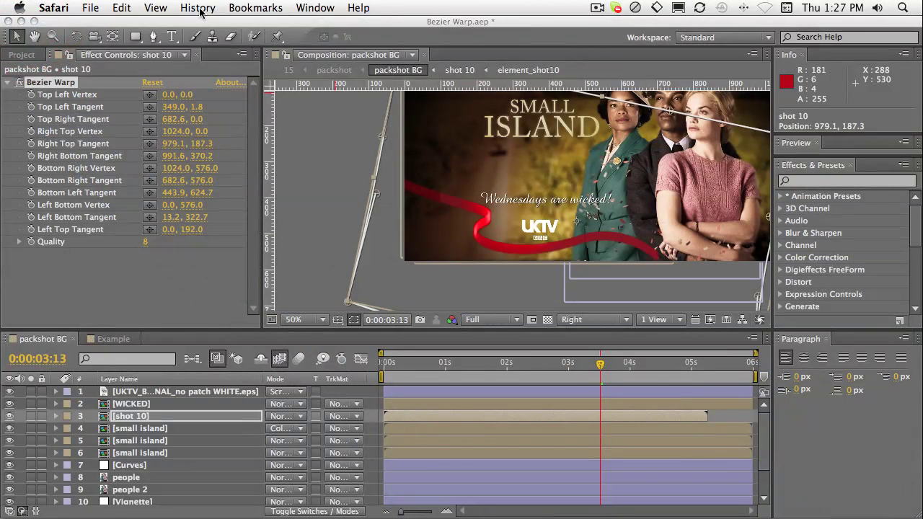
# Step: Bring the After Effects window with the warped packshot back to the front
pyautogui.click(284, 21)
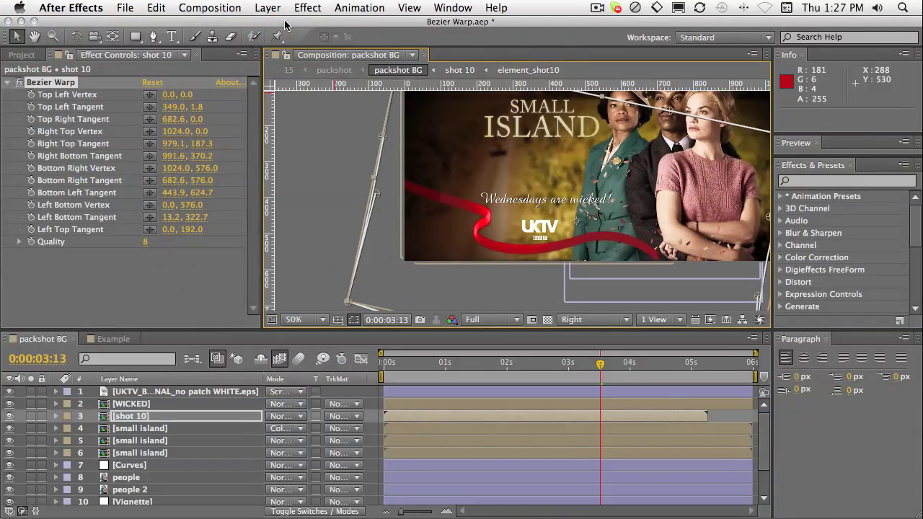